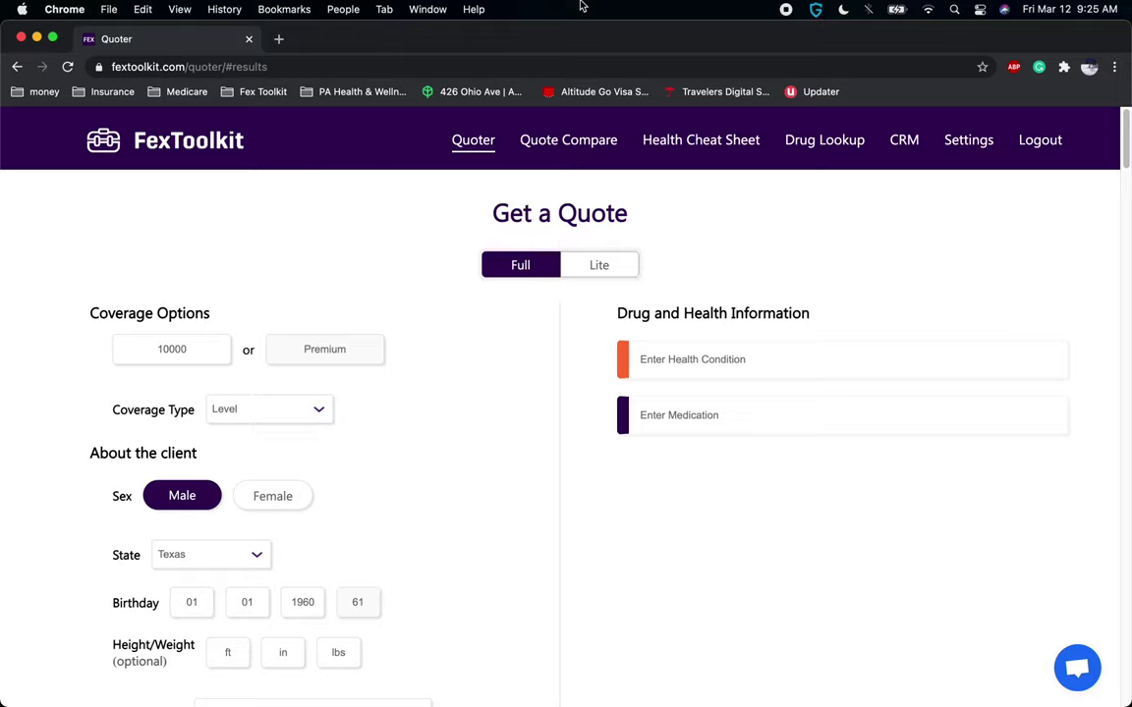
Search the web for 'acute condition' in a new tab.
left_click(278, 39)
type("acute ")
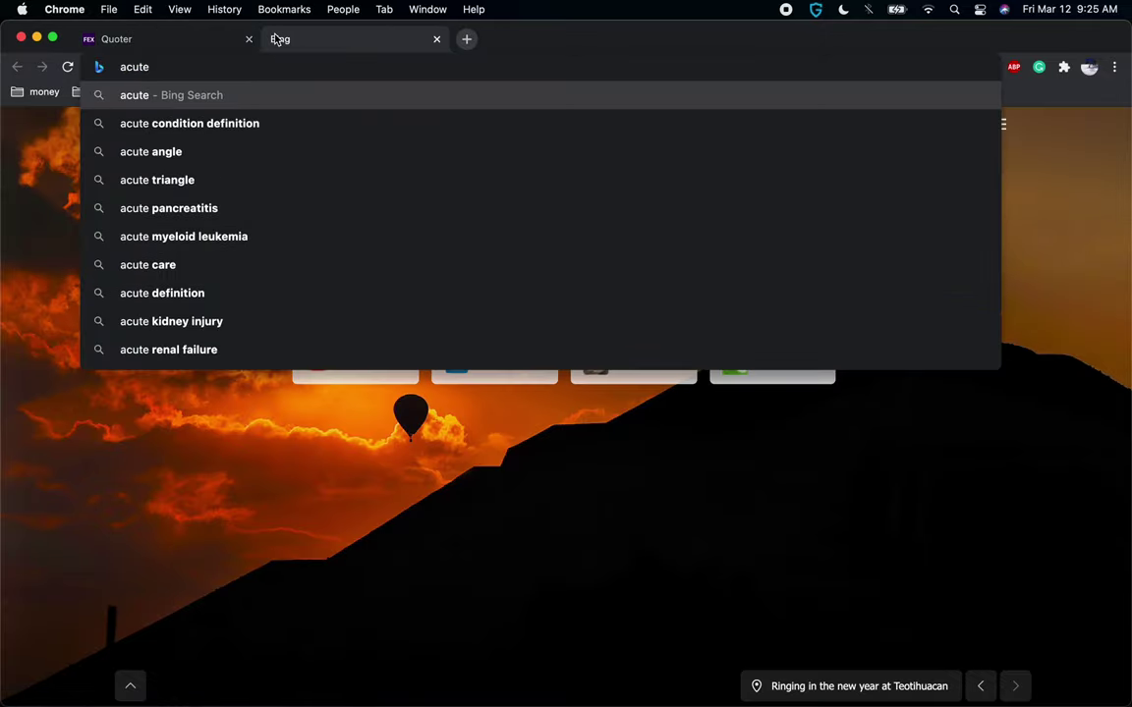
type("condition")
key("Return")
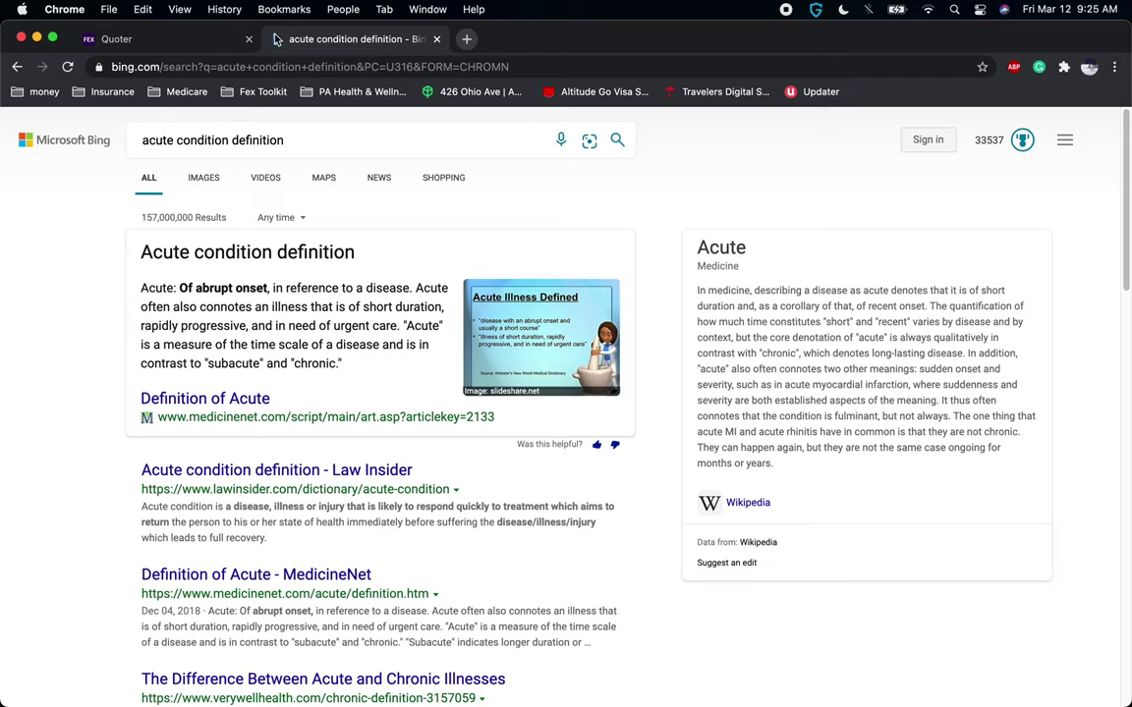
Search for a chronic condition definition, then close the Bing search tab.
left_click(216, 67)
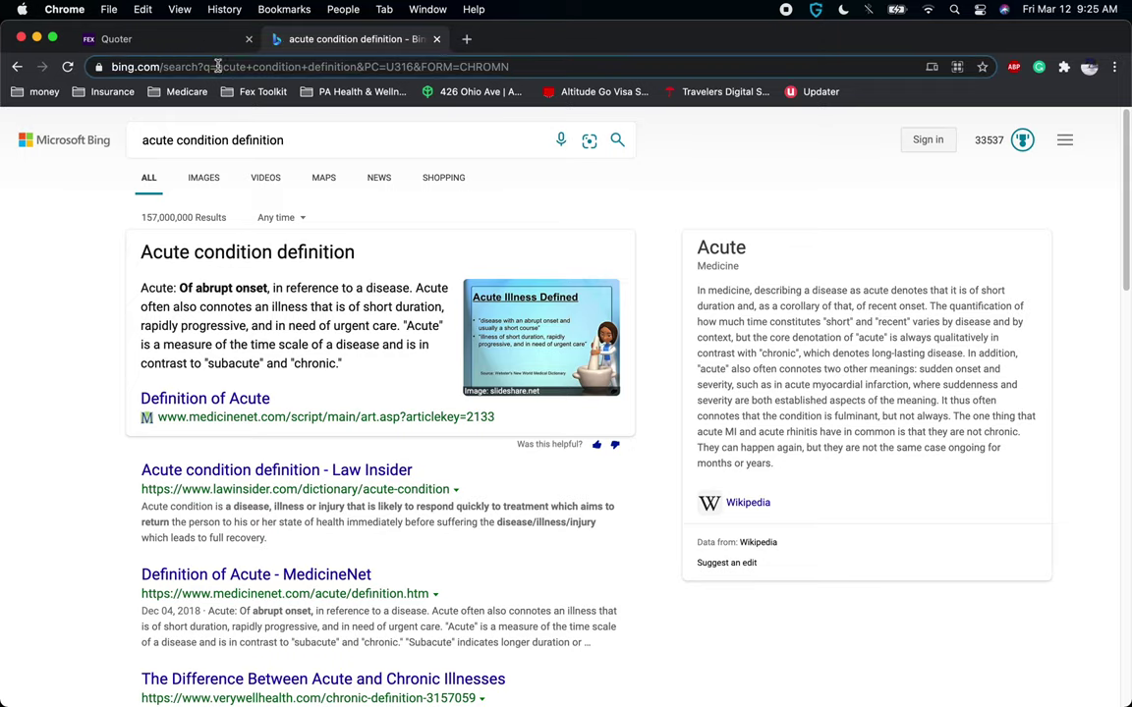
type("chronic cinditip")
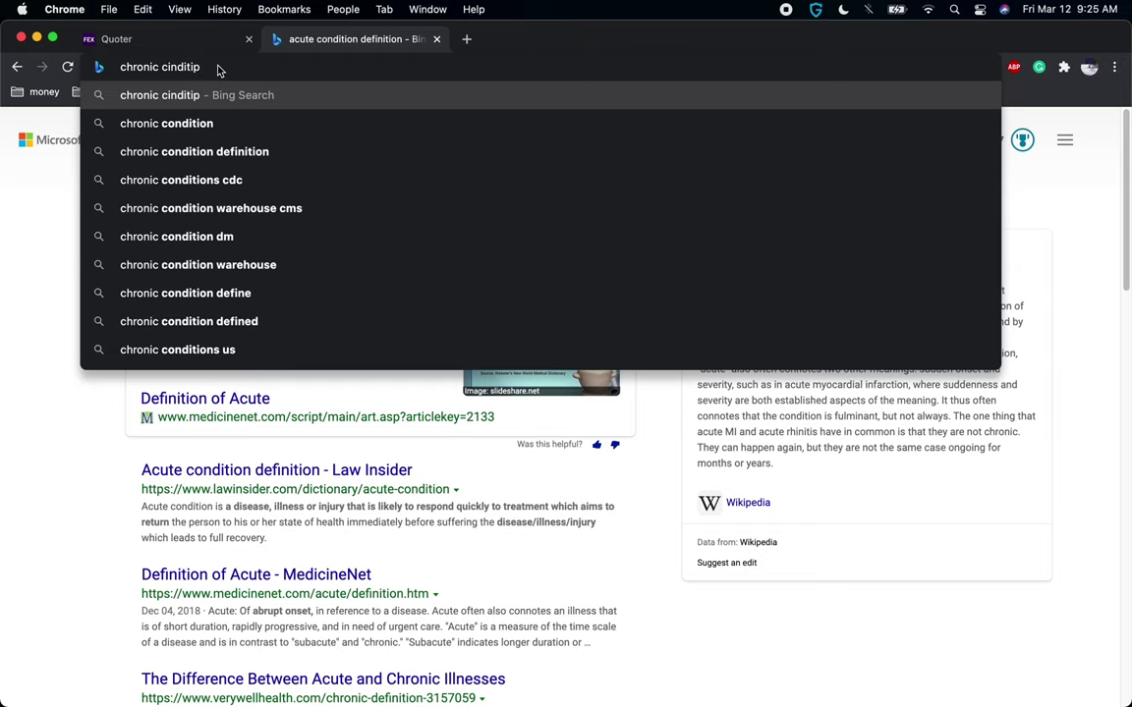
key("Down")
key("Down")
key("Return")
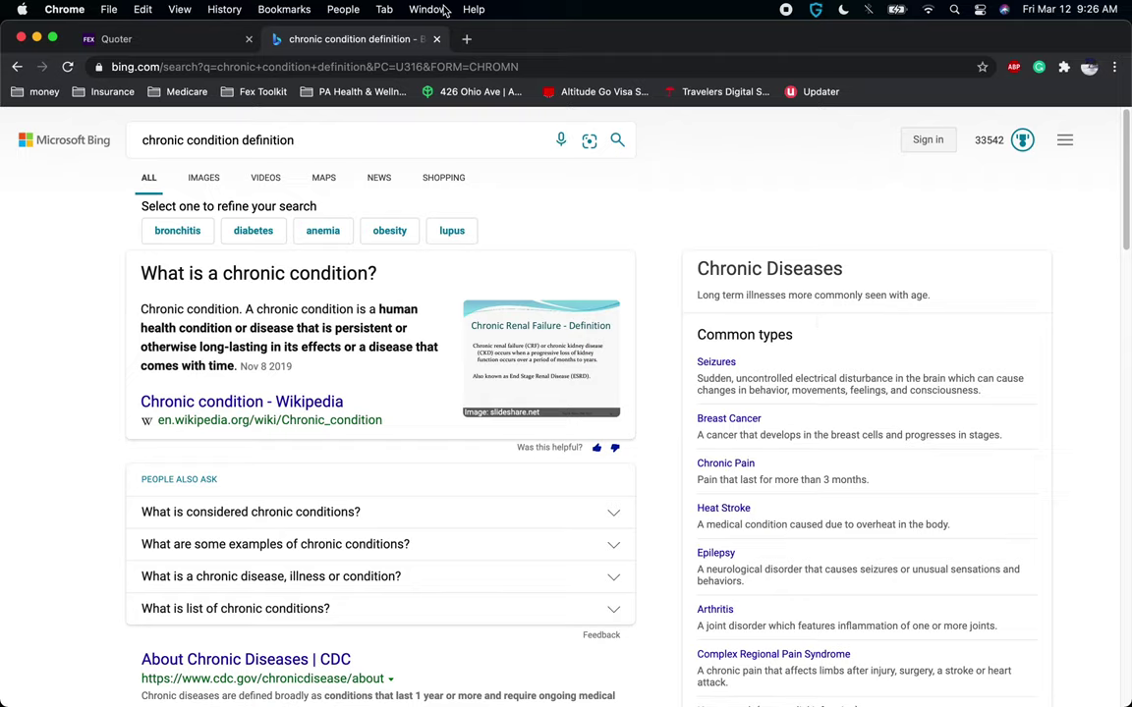
middle_click(397, 38)
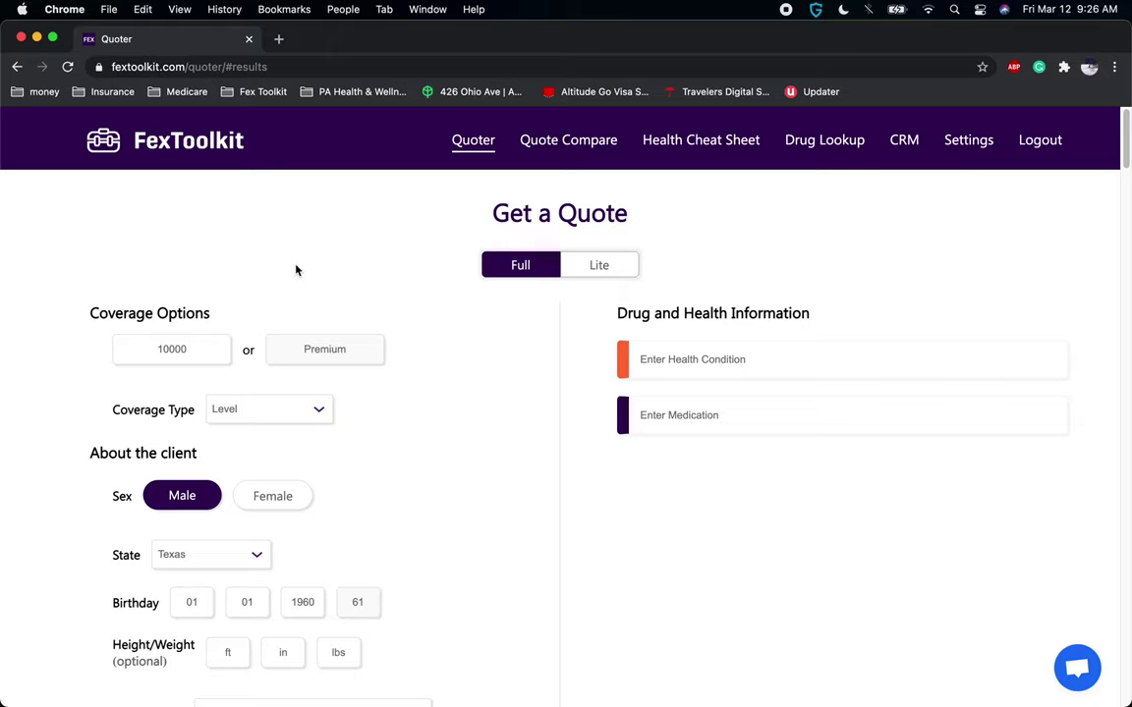
Enter 'peri' as a health condition and add Pericardial Effusion.
left_click(689, 355)
type("peri")
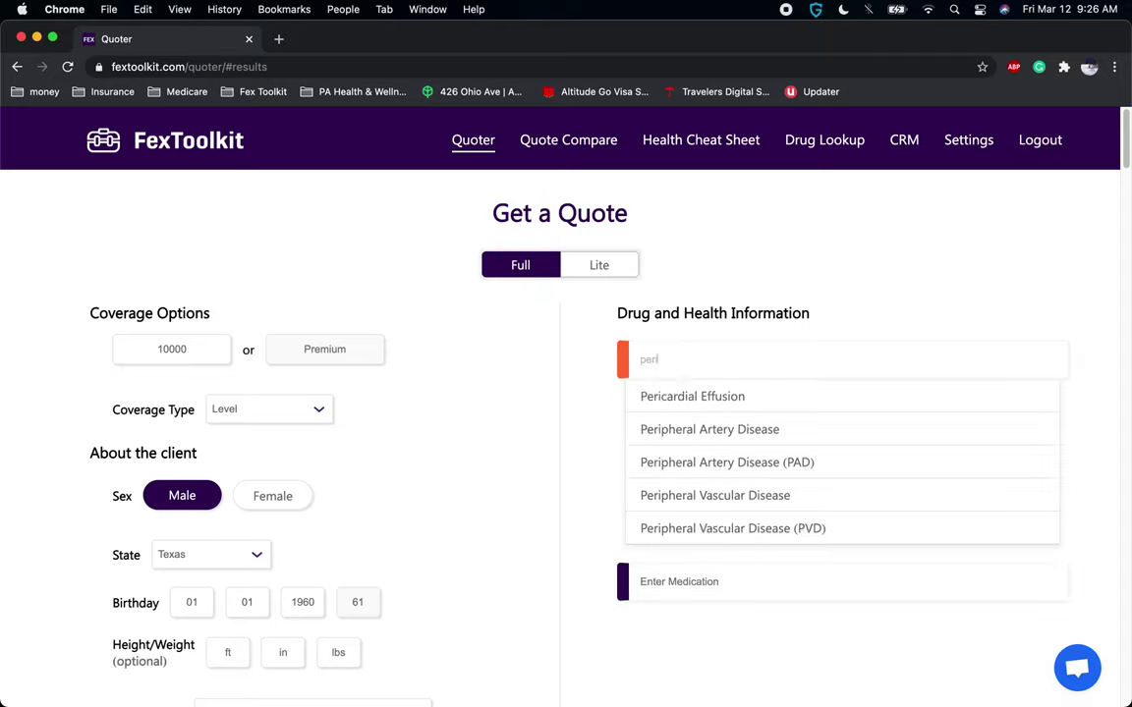
left_click(692, 399)
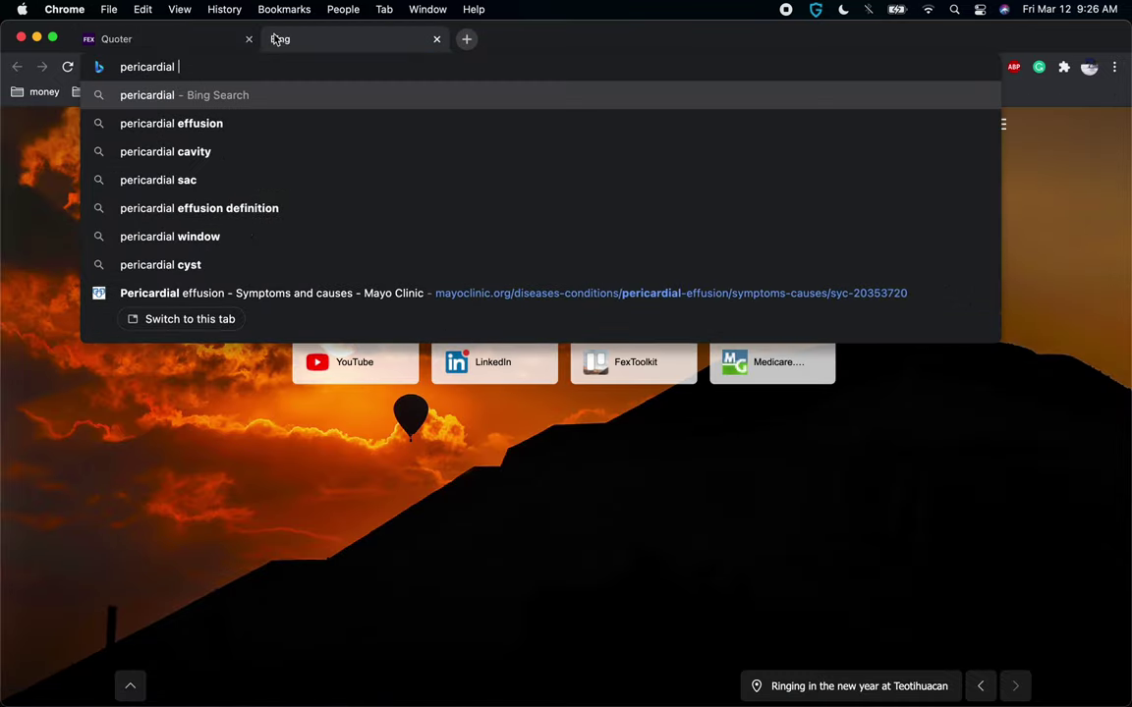
Search for pericardial effusion and open the Mayo Clinic article.
left_click(237, 119)
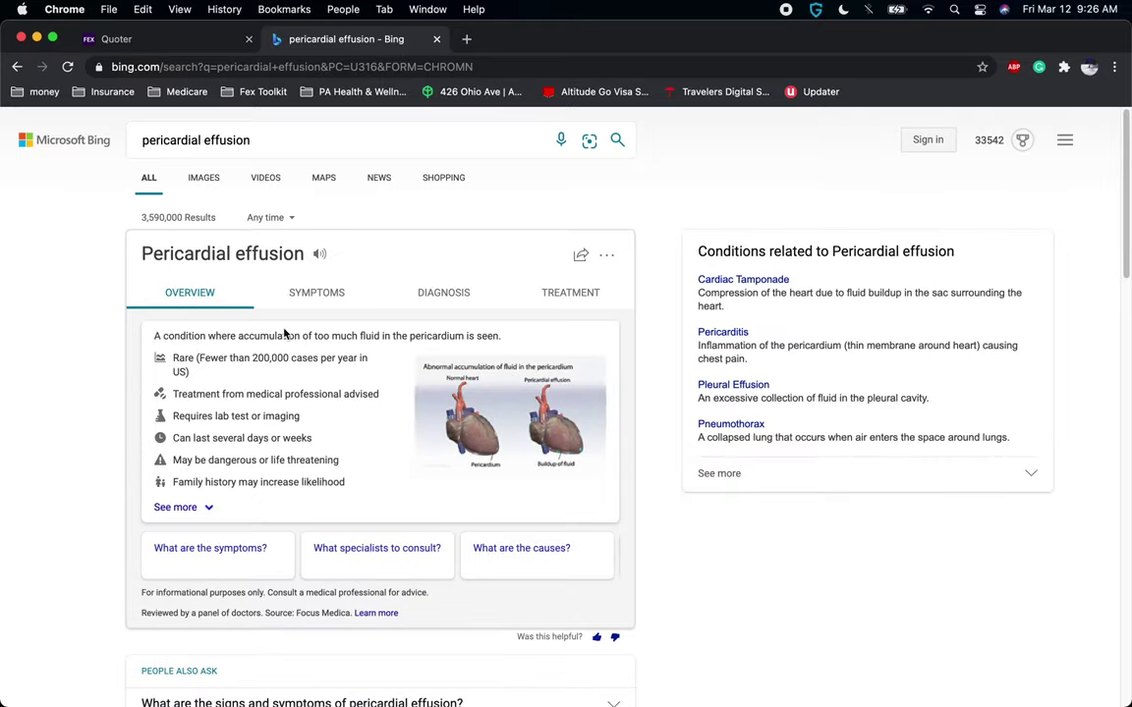
scroll(282, 413, "down", 3)
scroll(282, 454, "down", 1)
left_click(293, 568)
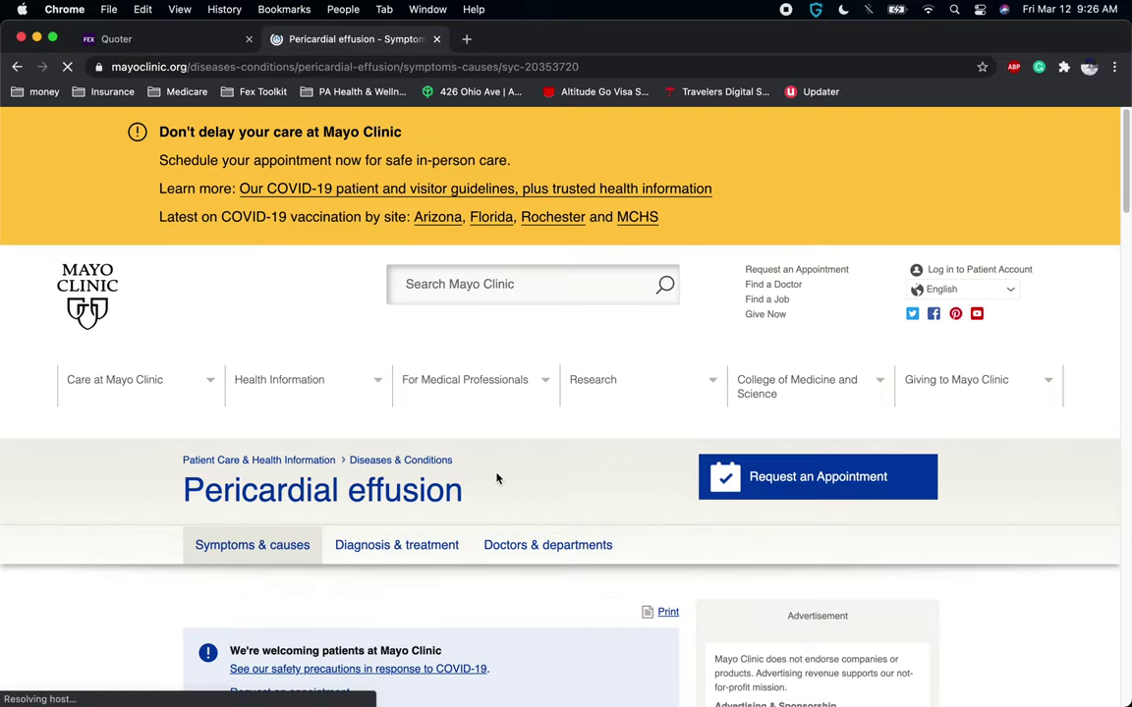
Read down to the Causes list, highlighting underactive thyroid (hypothyroidism).
scroll(496, 479, "down", 3)
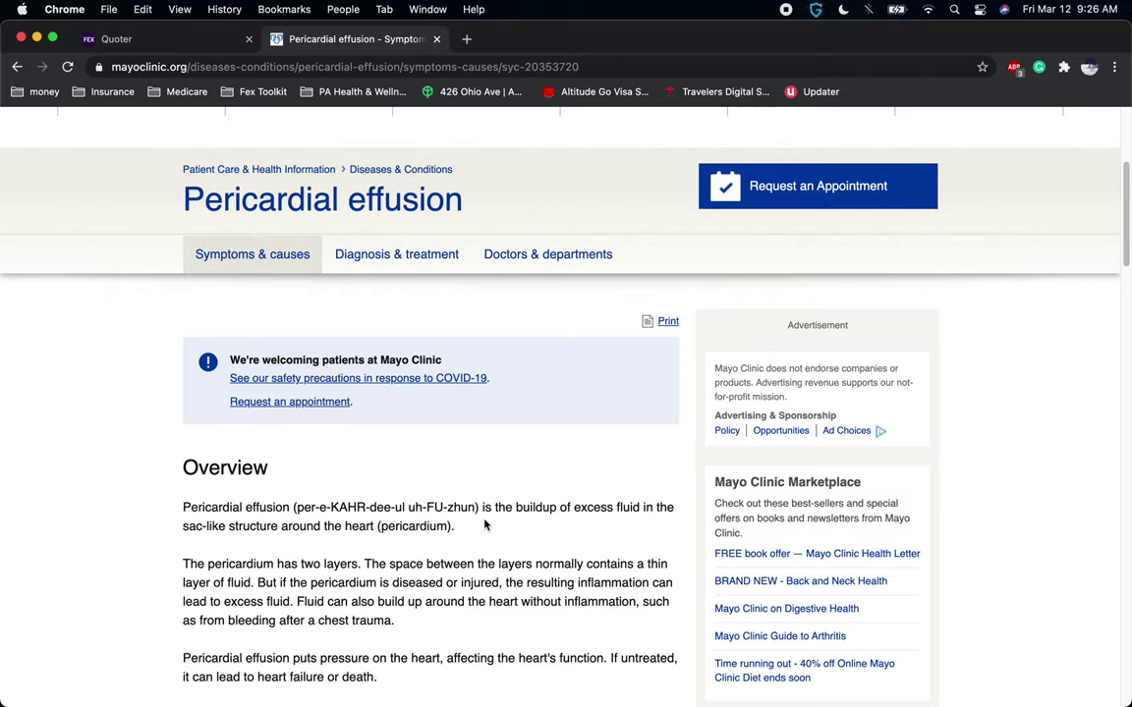
scroll(484, 525, "down", 8)
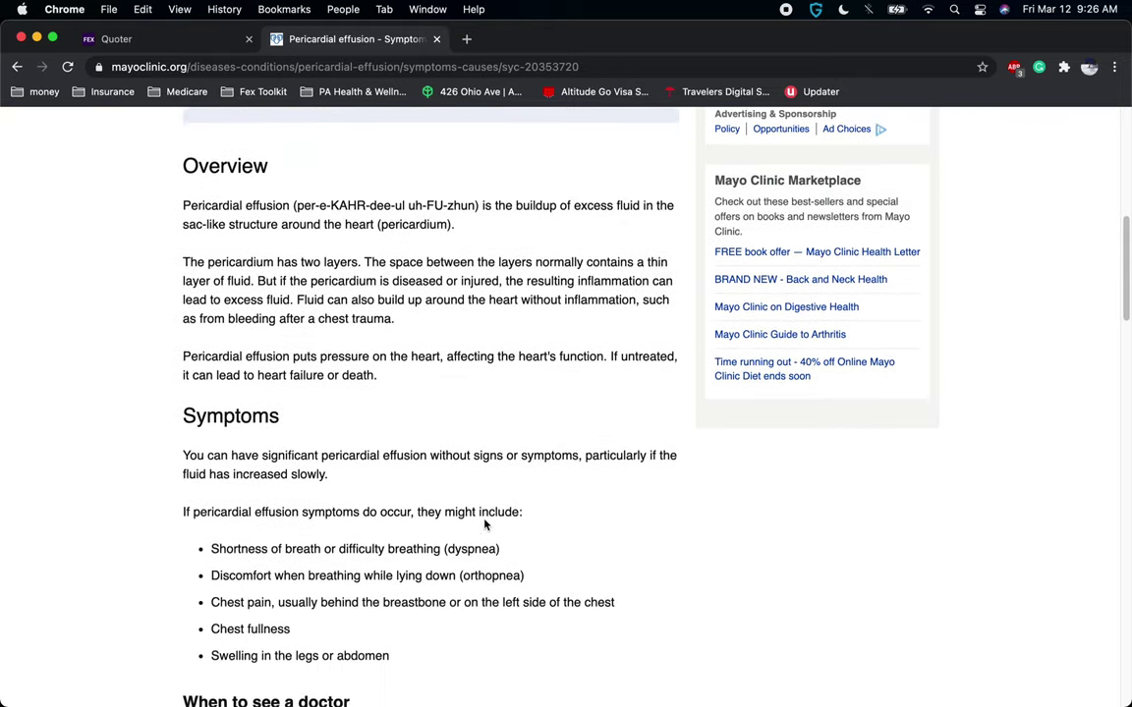
scroll(484, 525, "down", 2)
scroll(484, 524, "down", 10)
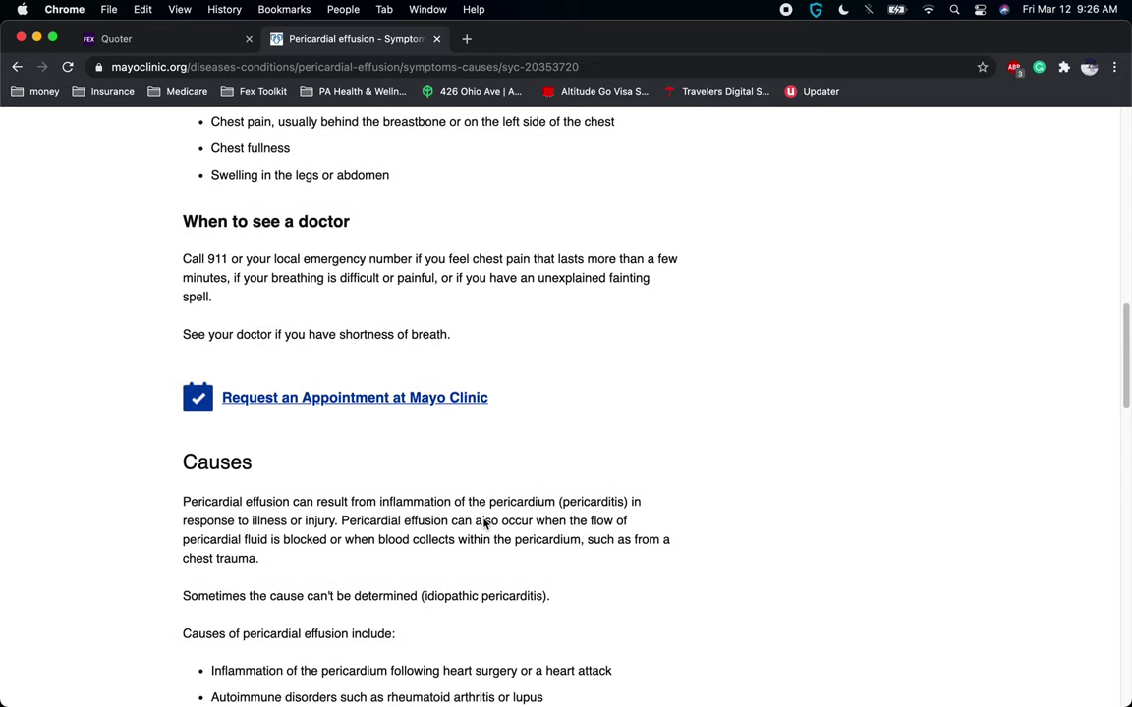
scroll(484, 525, "down", 2)
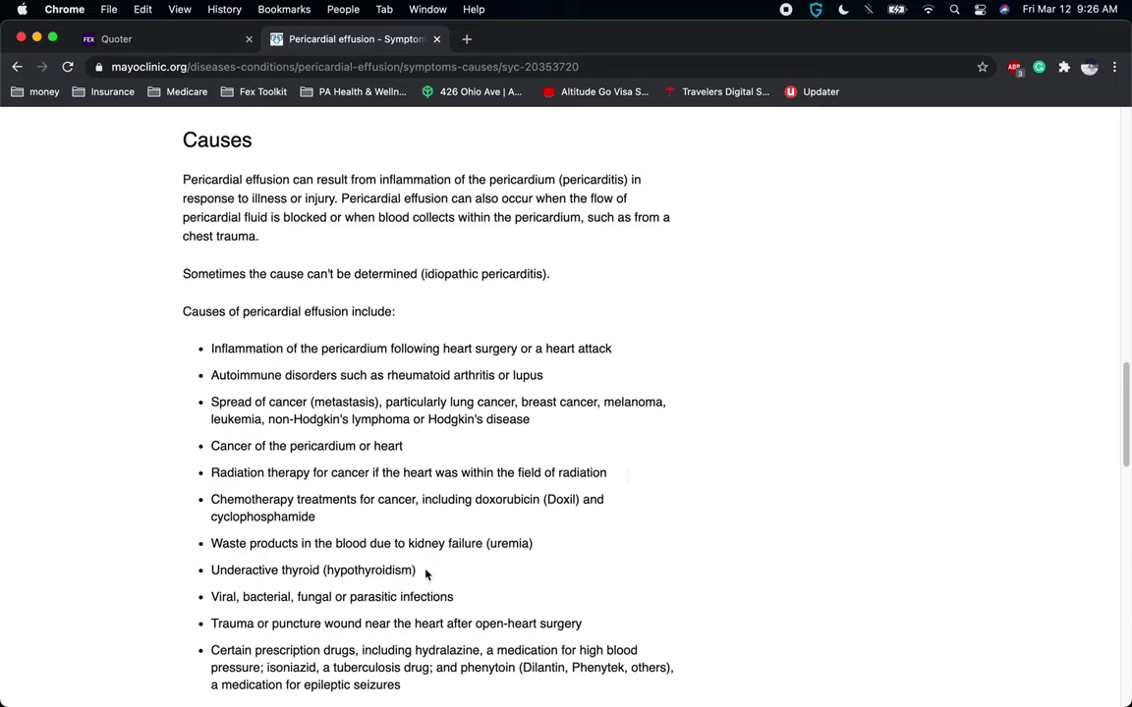
left_click_drag(425, 574, 208, 570)
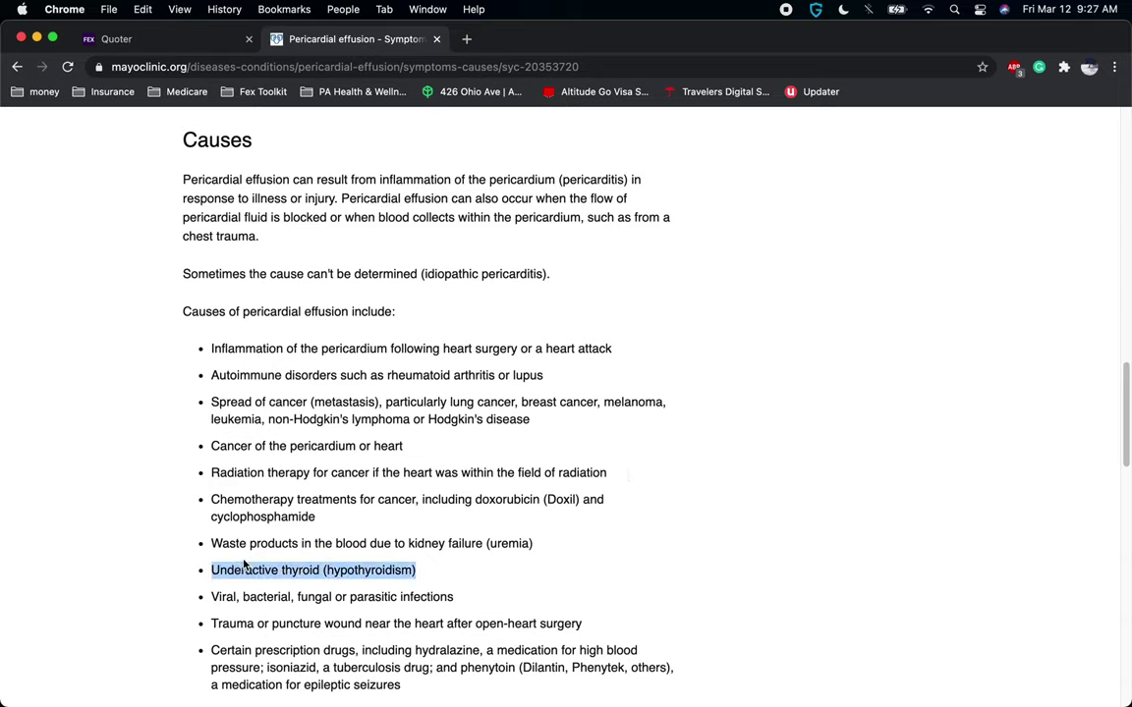
left_click(277, 568)
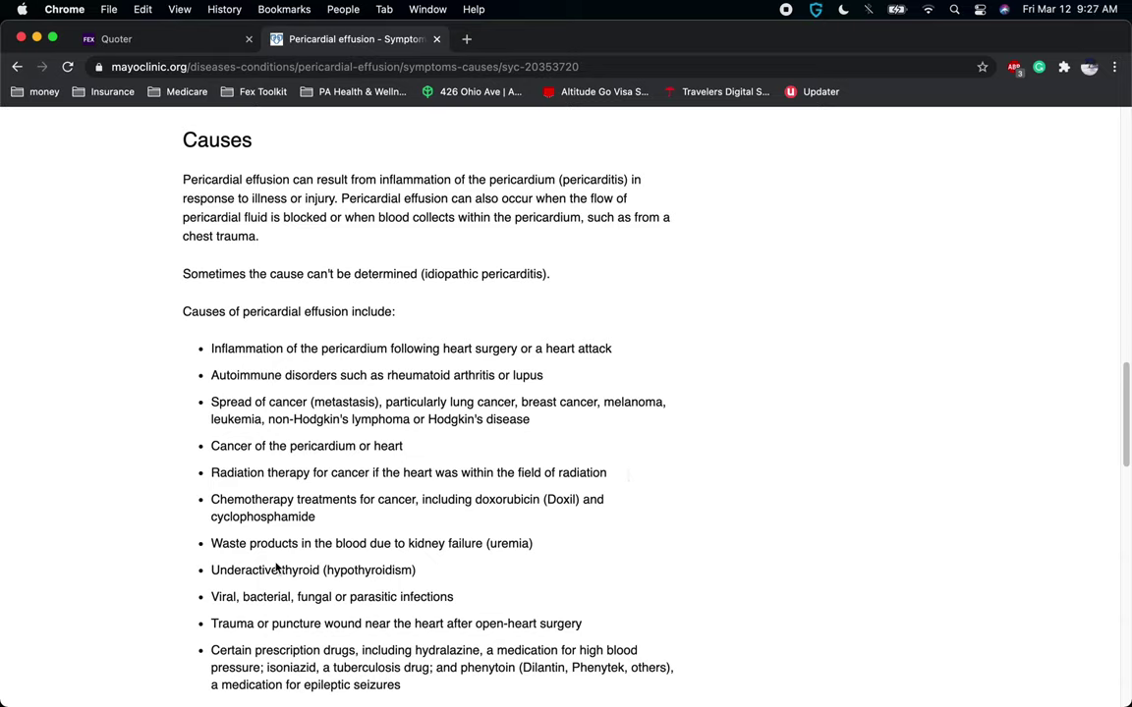
Add Heart Attack (Mar 12 2021) in the Quoter and remove Pericardial Effusion.
left_click(149, 38)
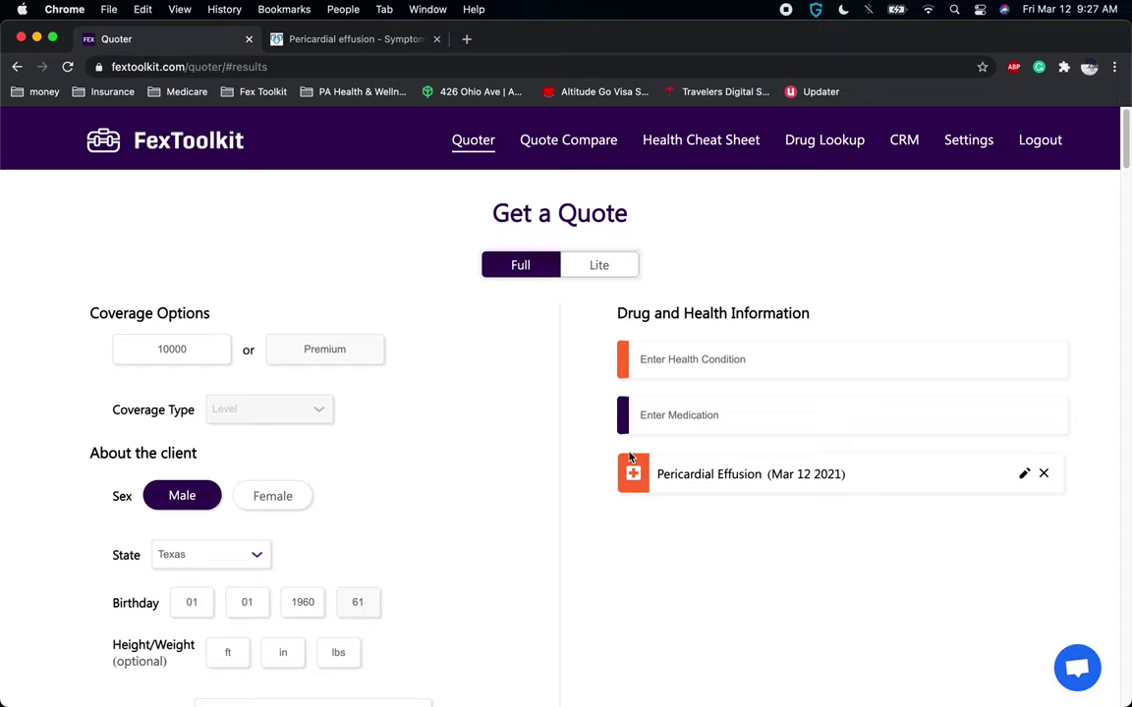
left_click(667, 360)
type("hear")
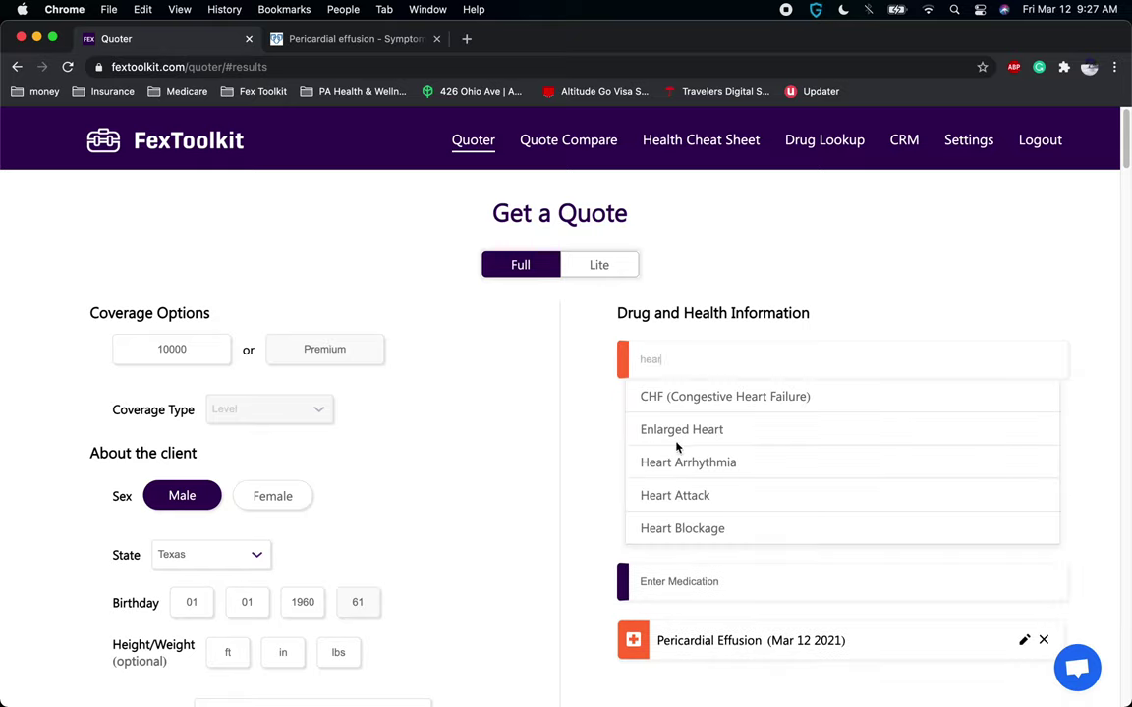
left_click(676, 496)
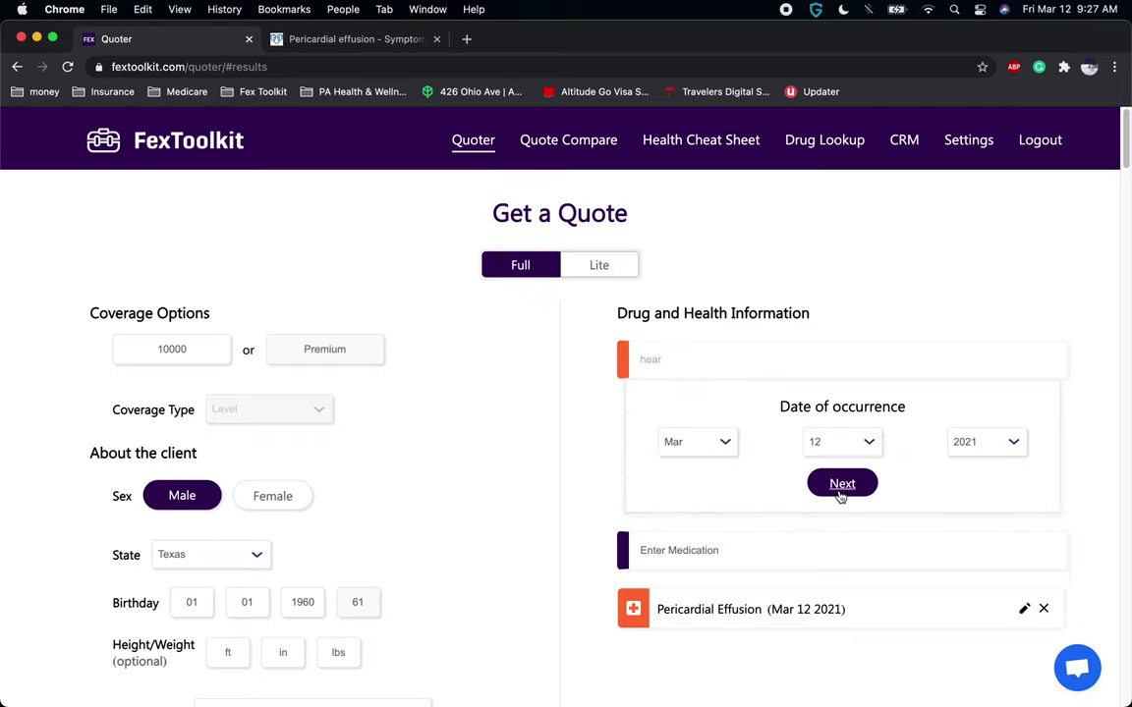
left_click(842, 482)
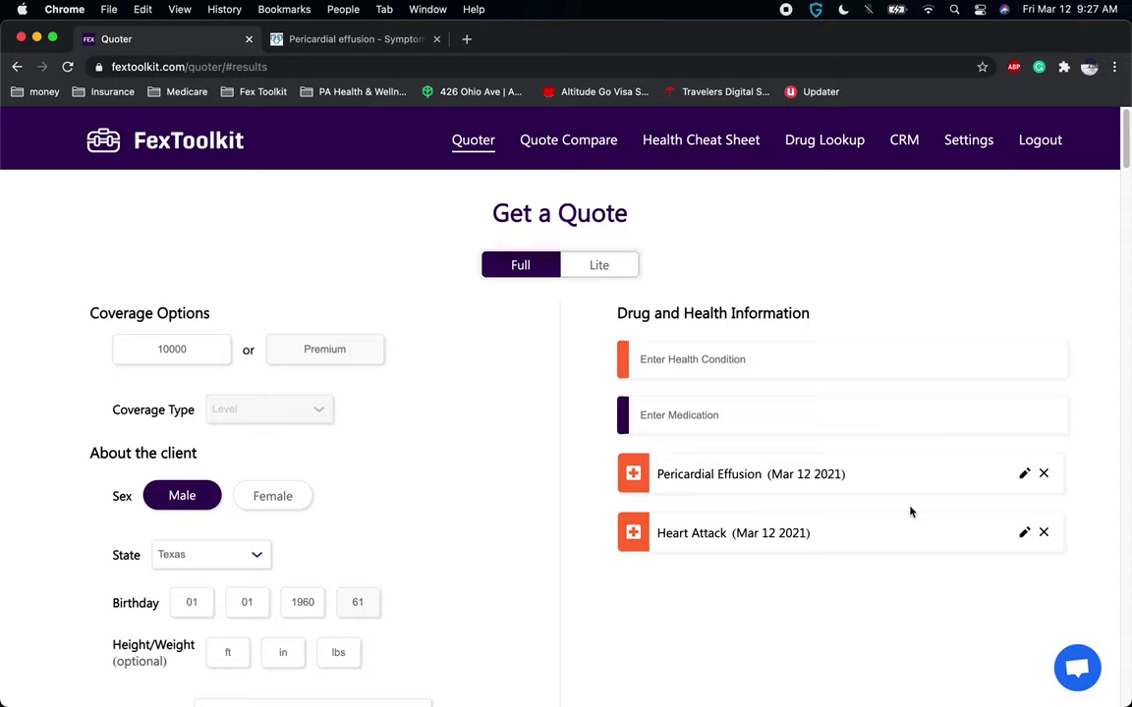
left_click(1045, 474)
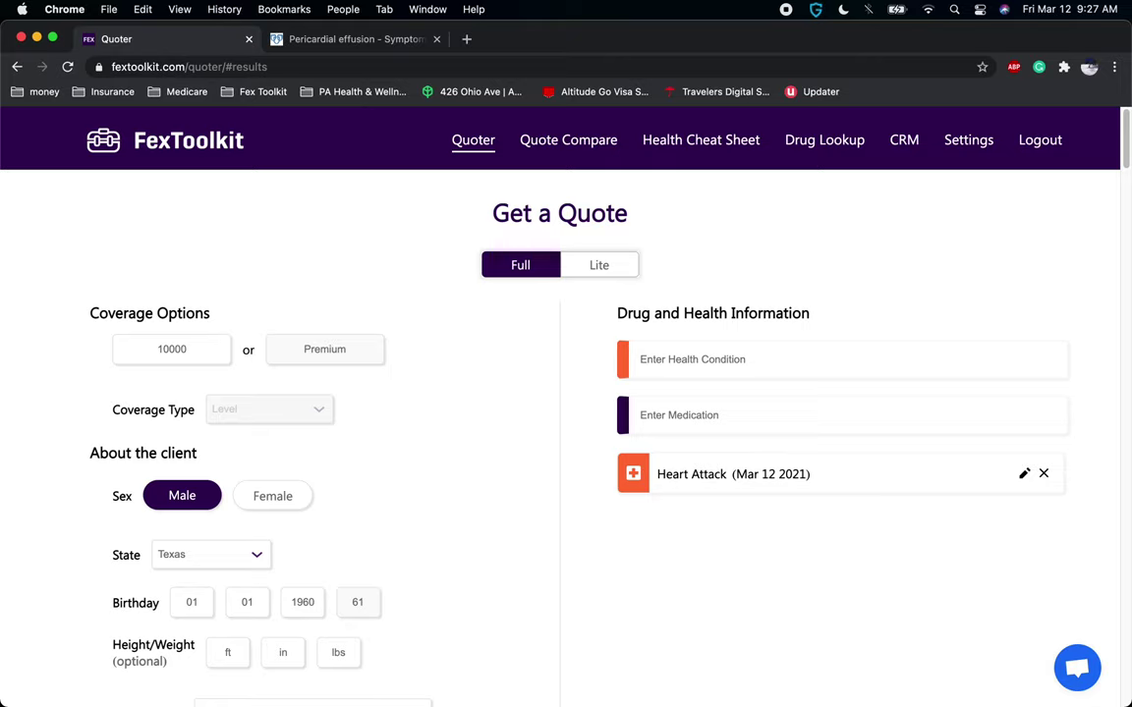
Remove Heart Attack and clear the partly typed 'asthm' from the condition field.
left_click(1045, 474)
left_click(734, 369)
type("asthm")
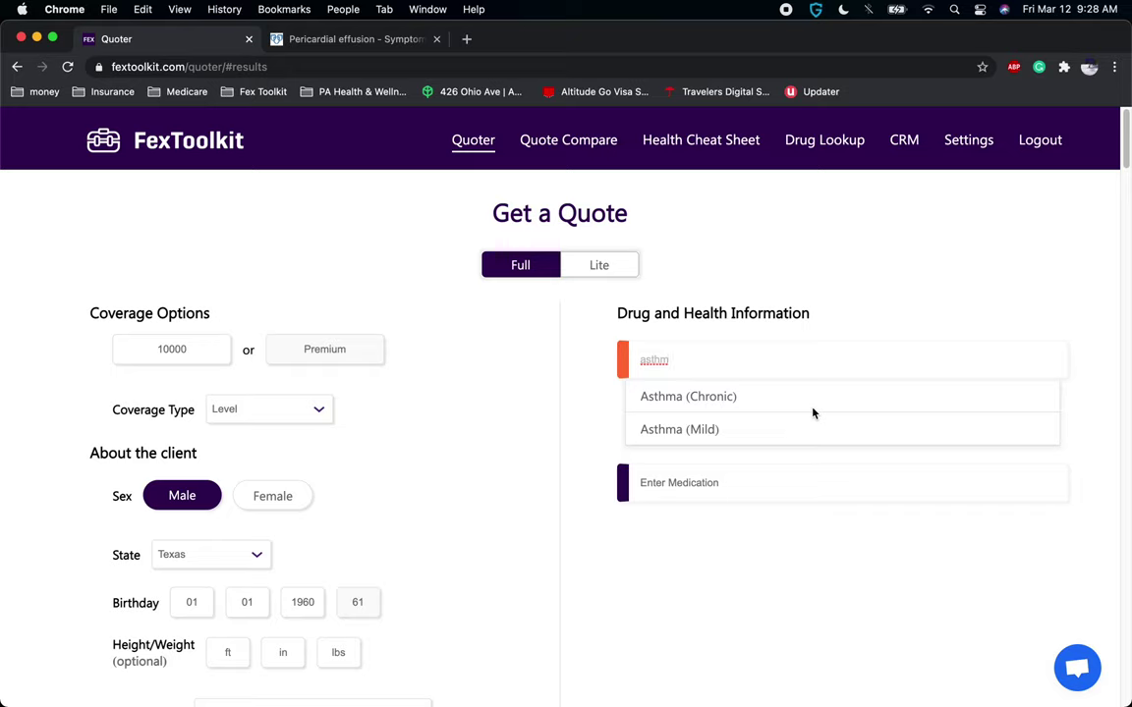
left_click_drag(735, 368, 588, 339)
key("BackSpace")
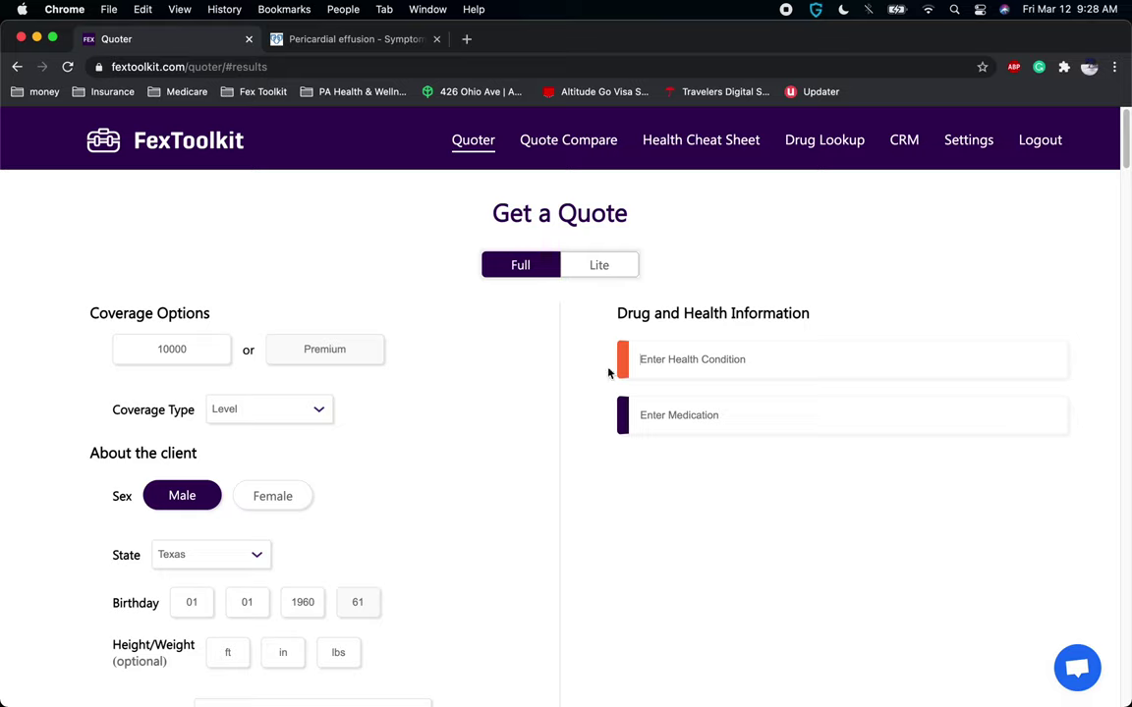
Add Quadriplegia dated Mar 12 2021, answering No to diabetic amputation and chronic illness.
type("qua")
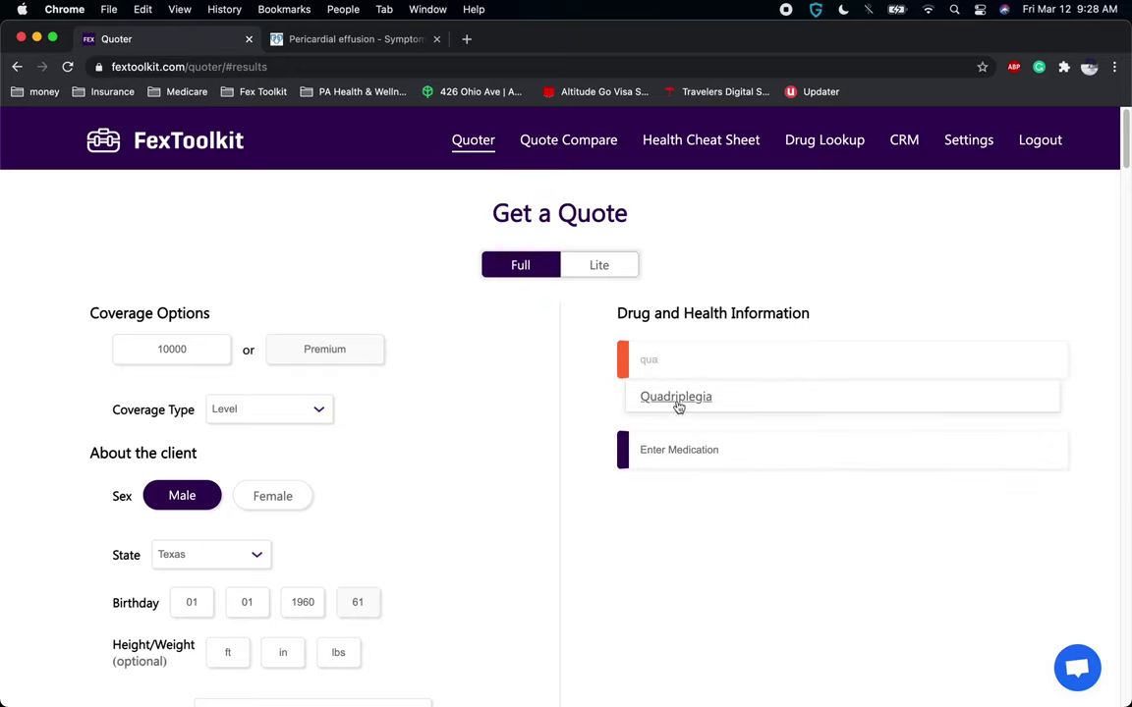
left_click(676, 398)
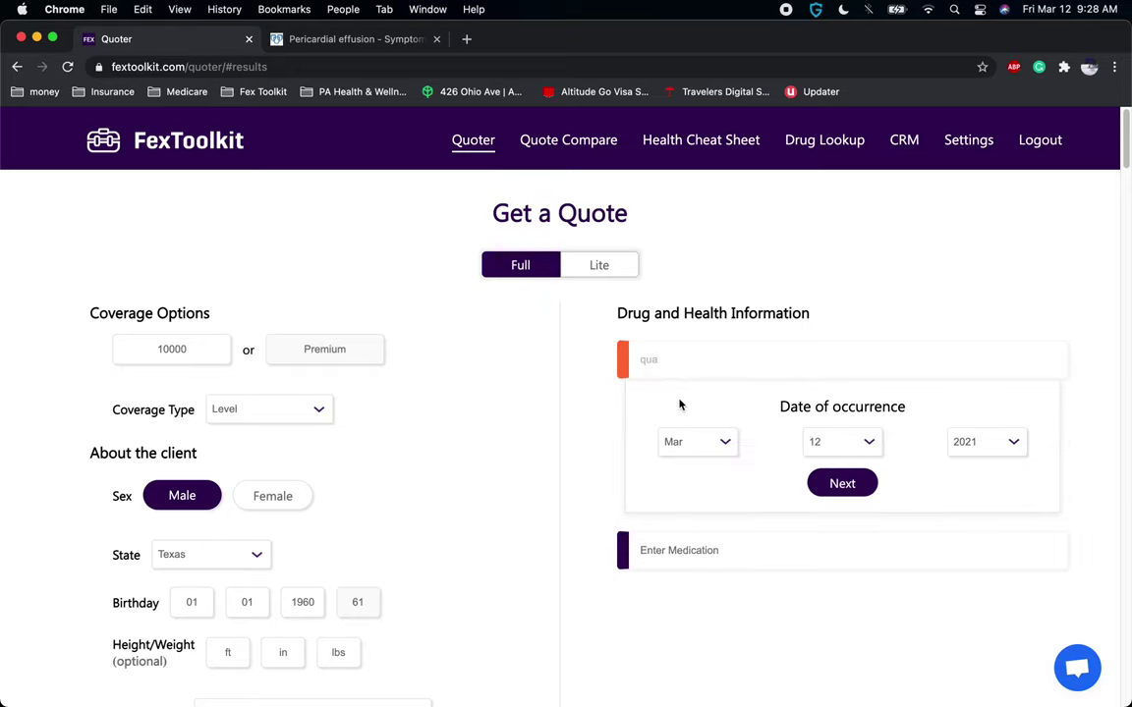
left_click(843, 485)
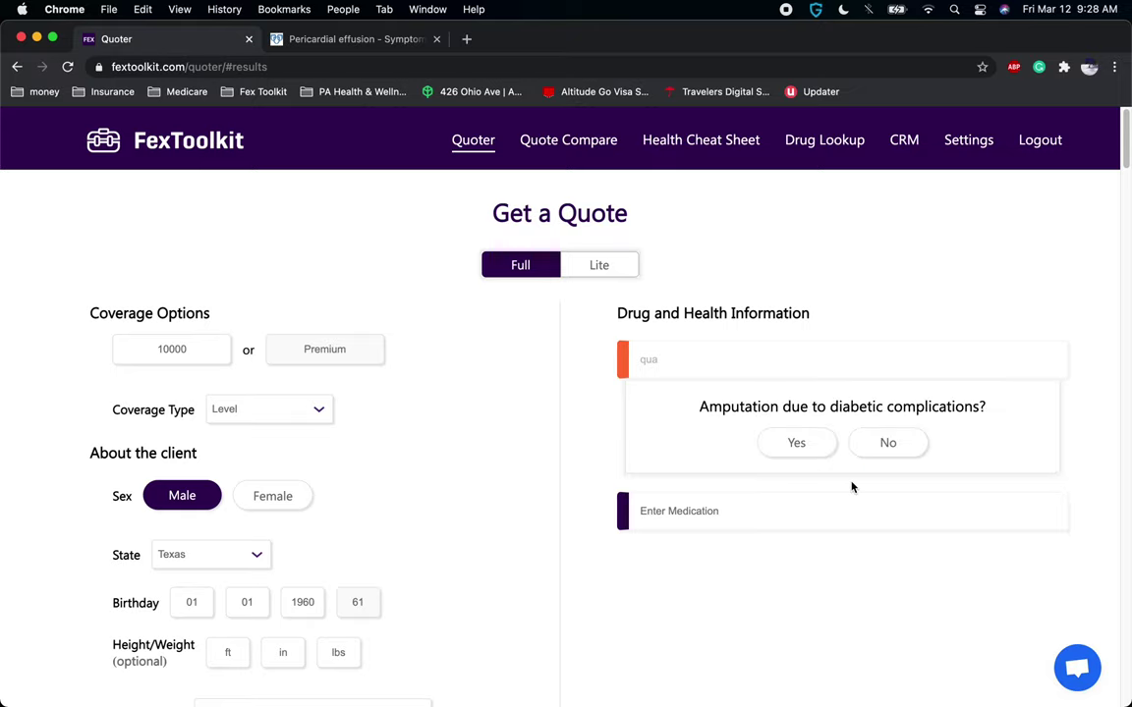
left_click(919, 444)
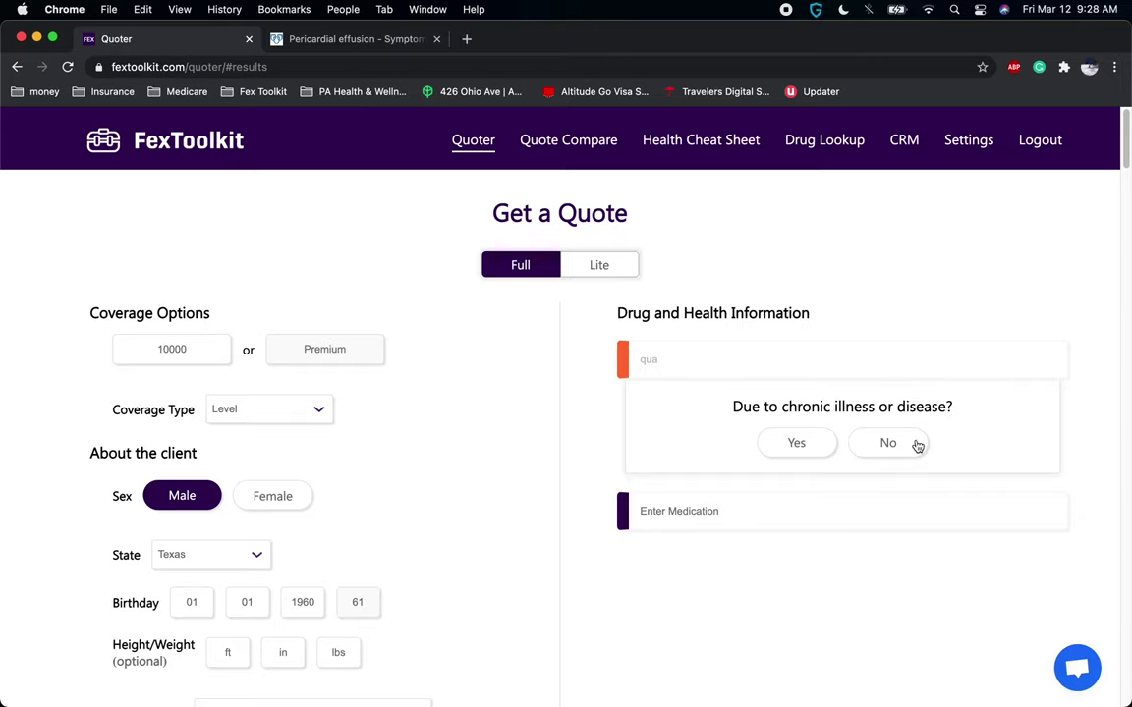
left_click(916, 444)
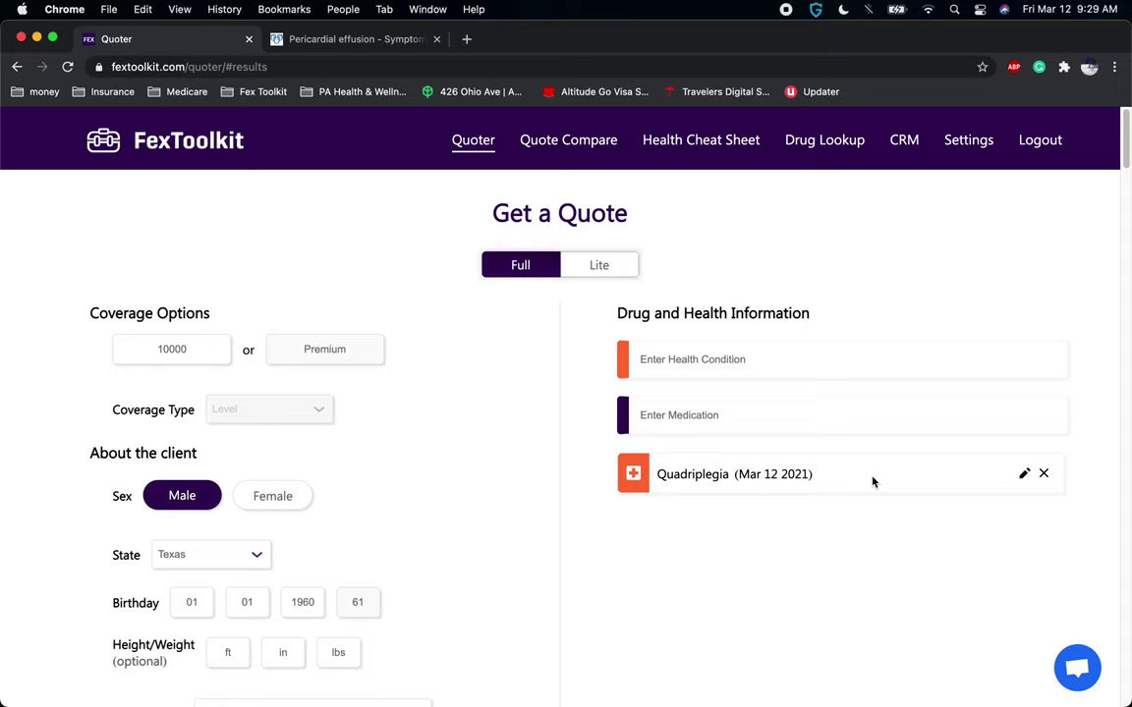
left_click_drag(729, 474, 677, 475)
left_click(678, 475)
left_click(698, 366)
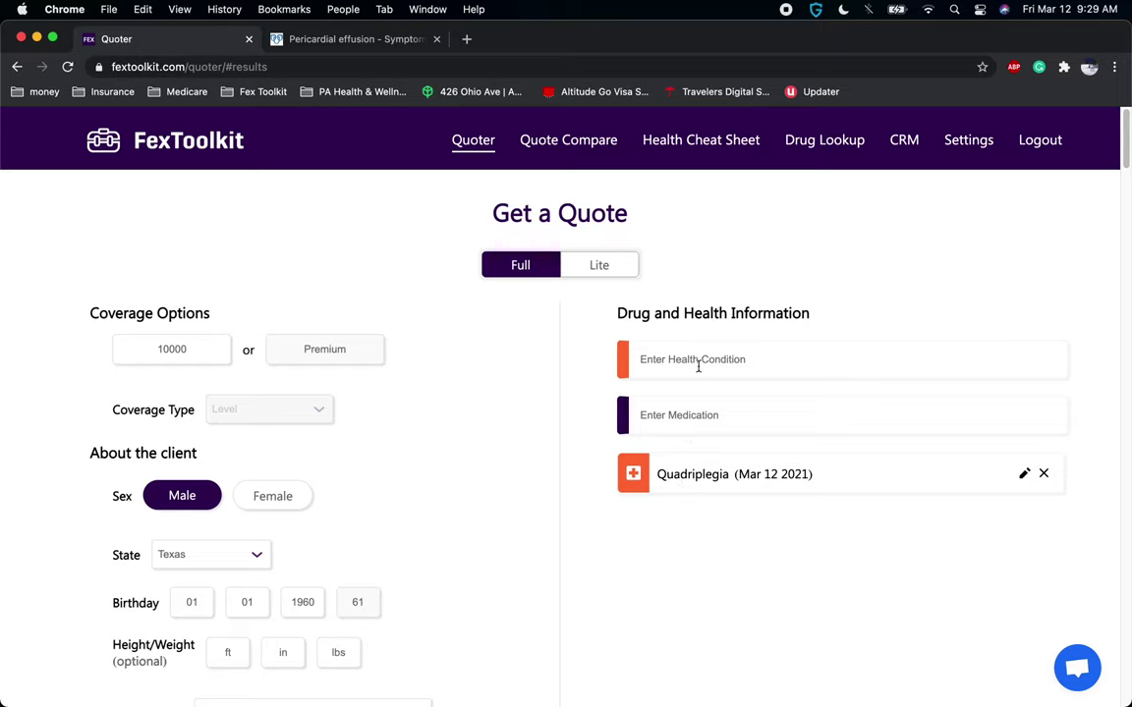